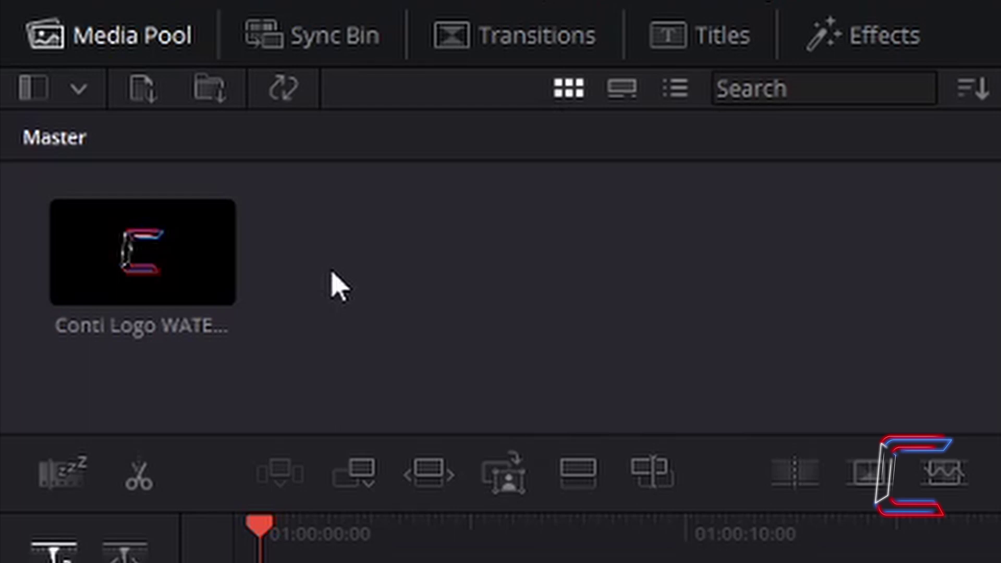
Step: Append the selected C logo clip to the end of a new Timeline 1
click(219, 245)
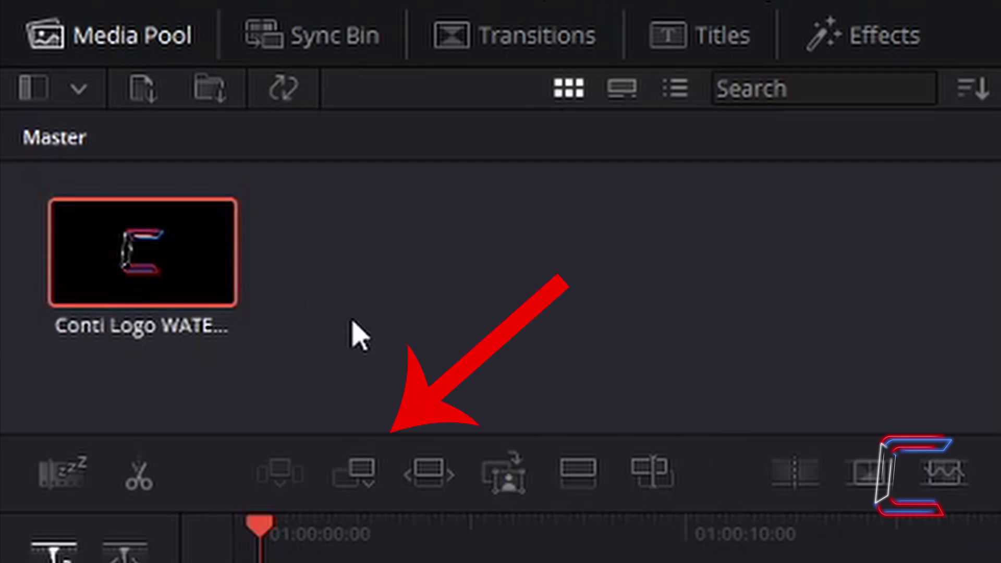
click(369, 486)
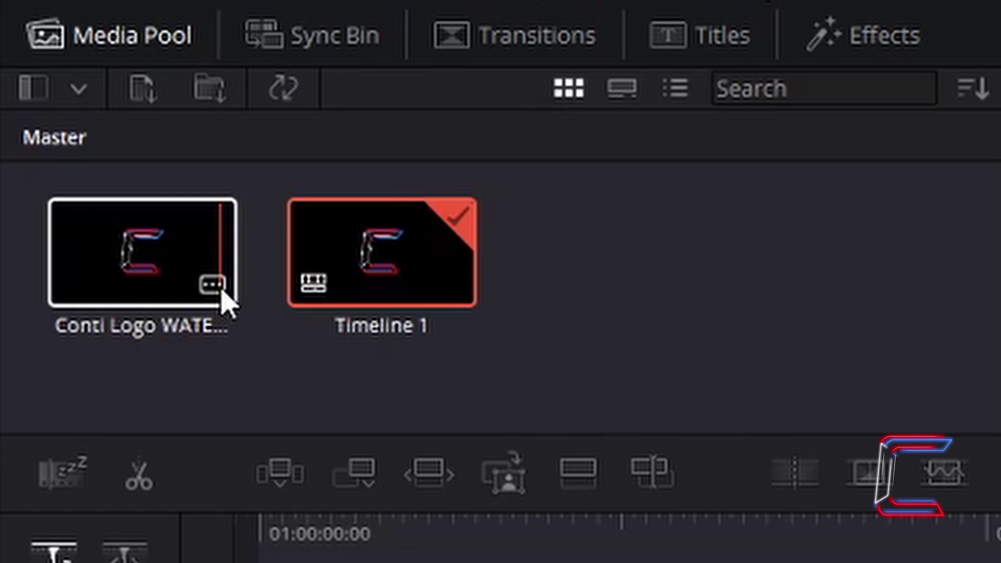
click(222, 292)
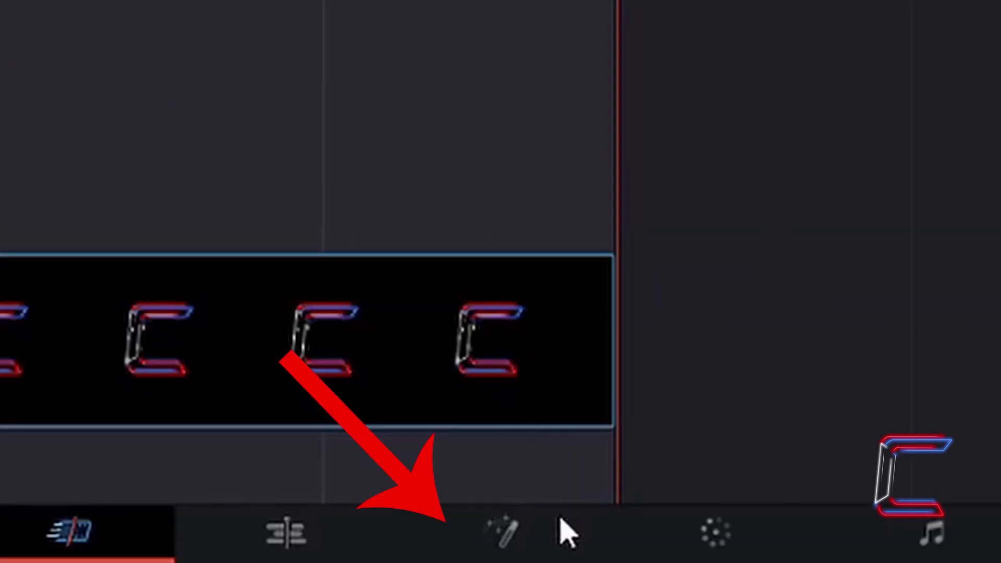
Step: Open the clip on the Fusion page and pan the node graph to show MediaIn1 and MediaOut1
click(529, 533)
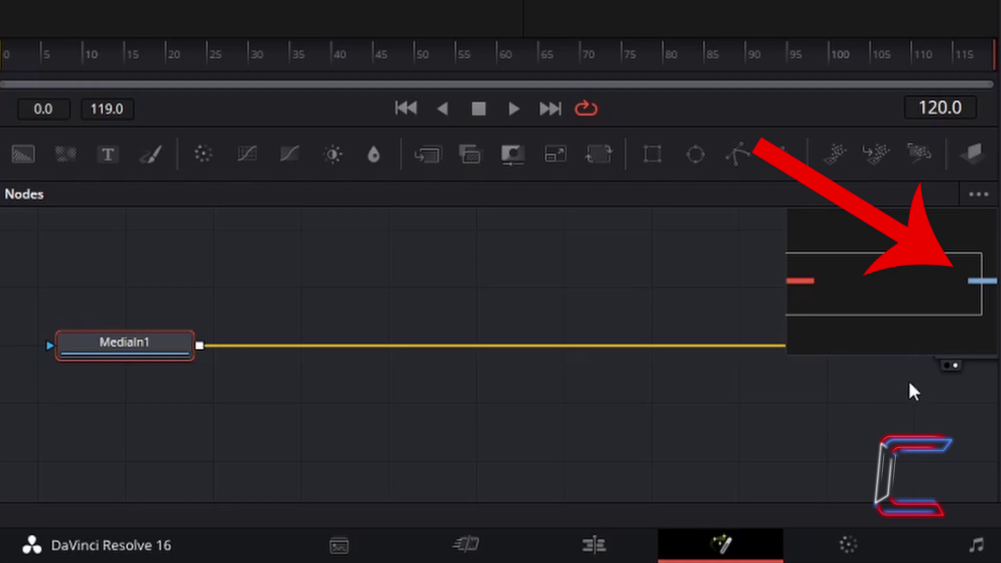
drag(177, 361, 648, 351)
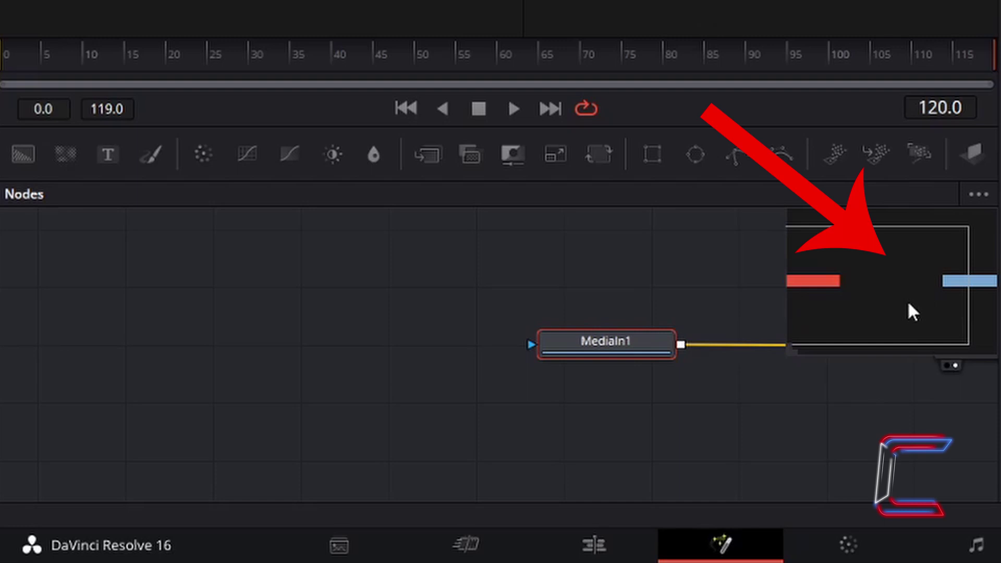
drag(911, 312, 654, 355)
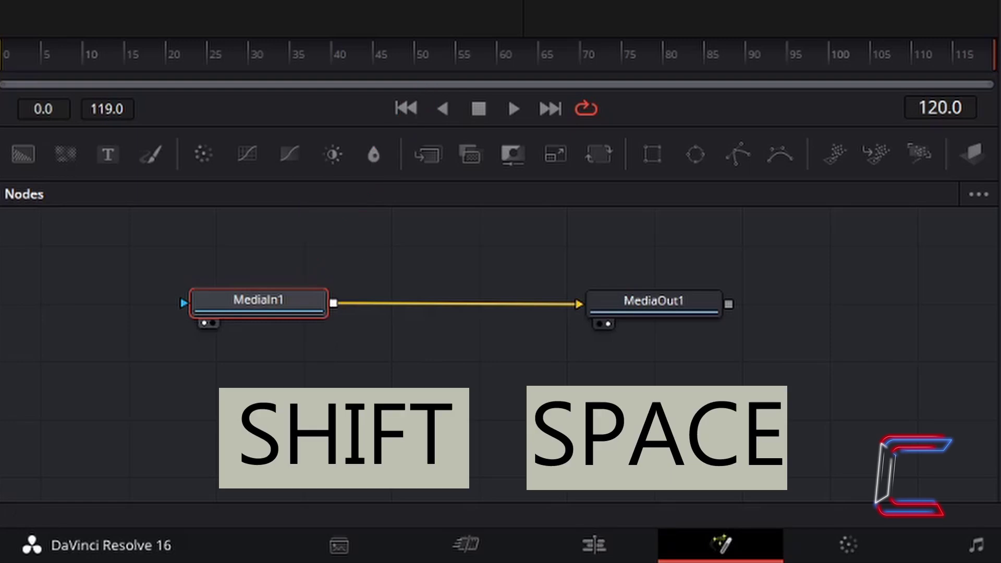
Step: Search the Select Tool list for 'Rays' and add a Rays1 node between MediaIn1 and MediaOut1
key(shift+space)
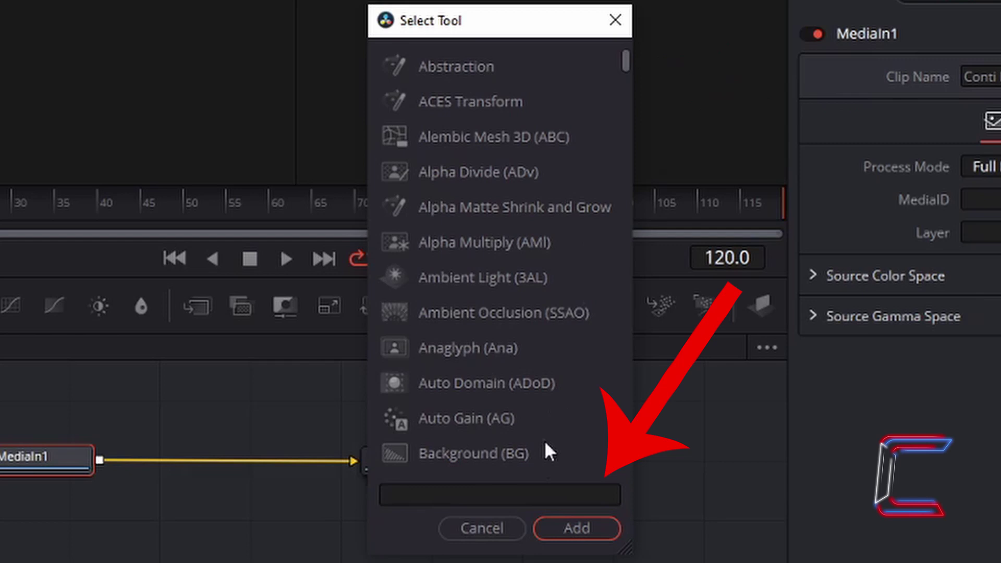
click(534, 489)
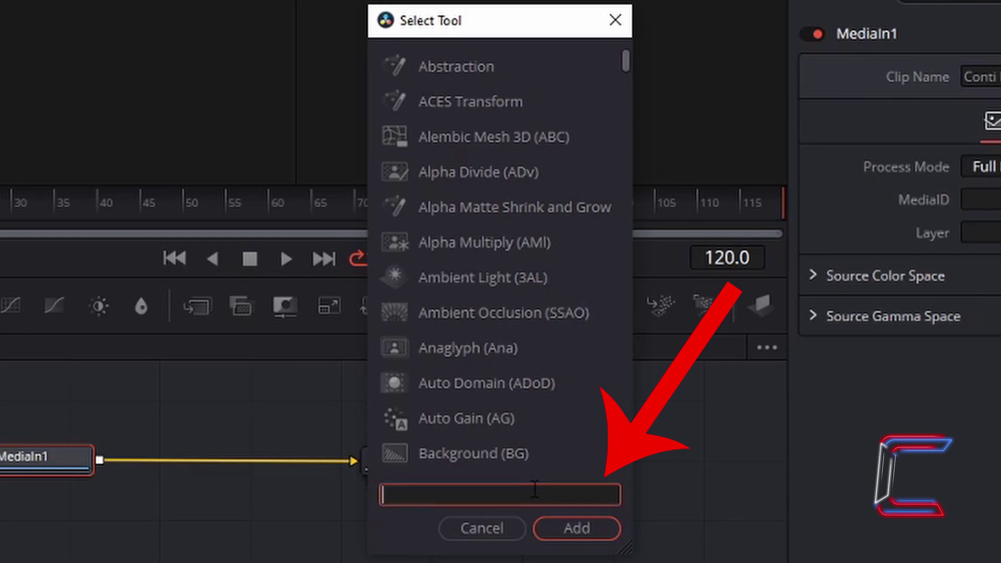
text(Rays)
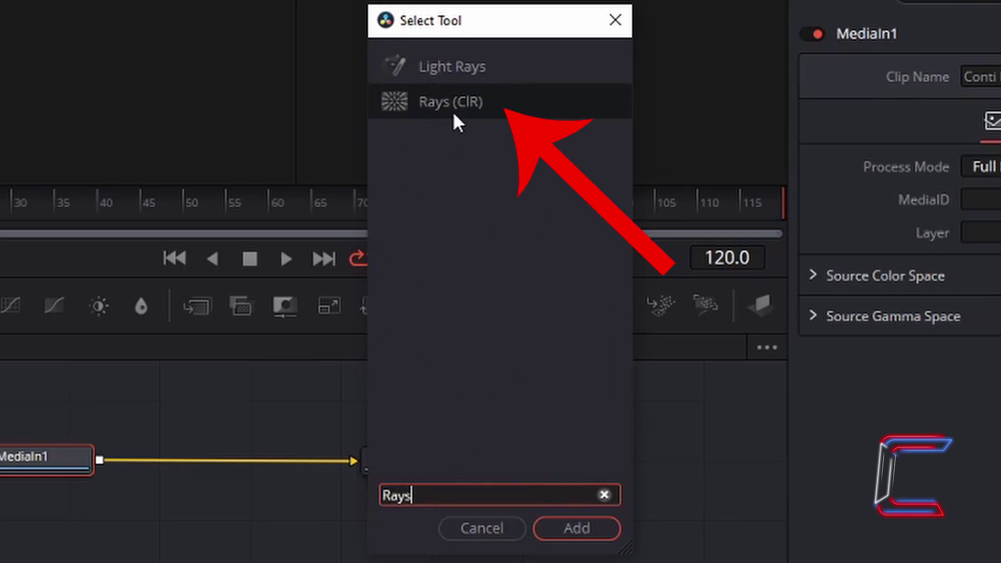
click(593, 531)
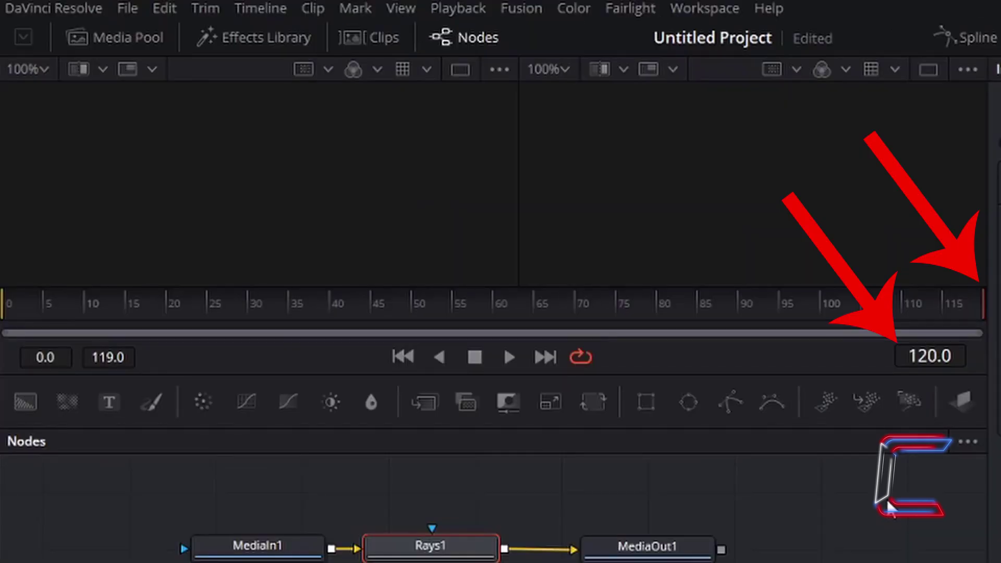
Step: Deselect Rays1 and jump the comp to frame 0
click(886, 505)
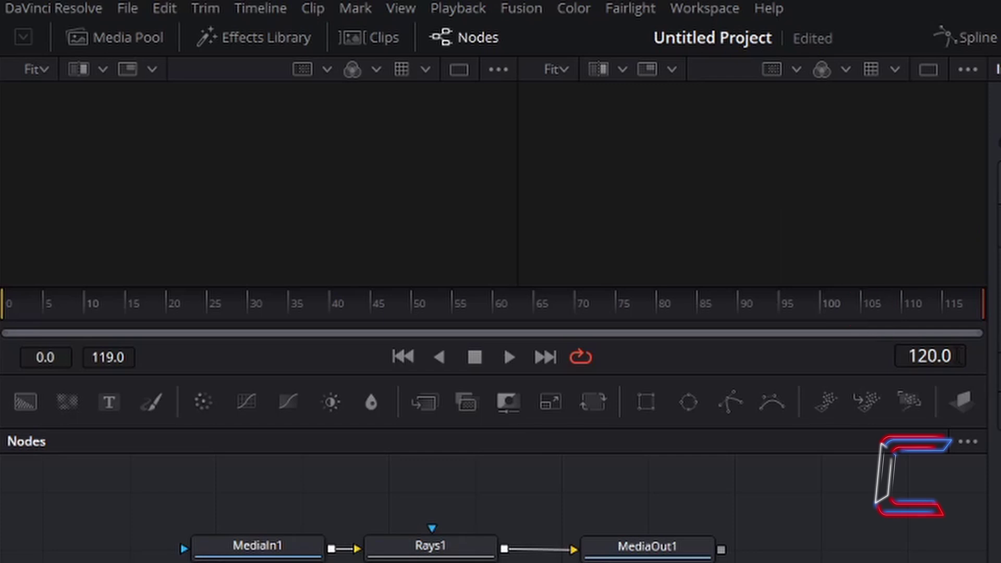
click(957, 357)
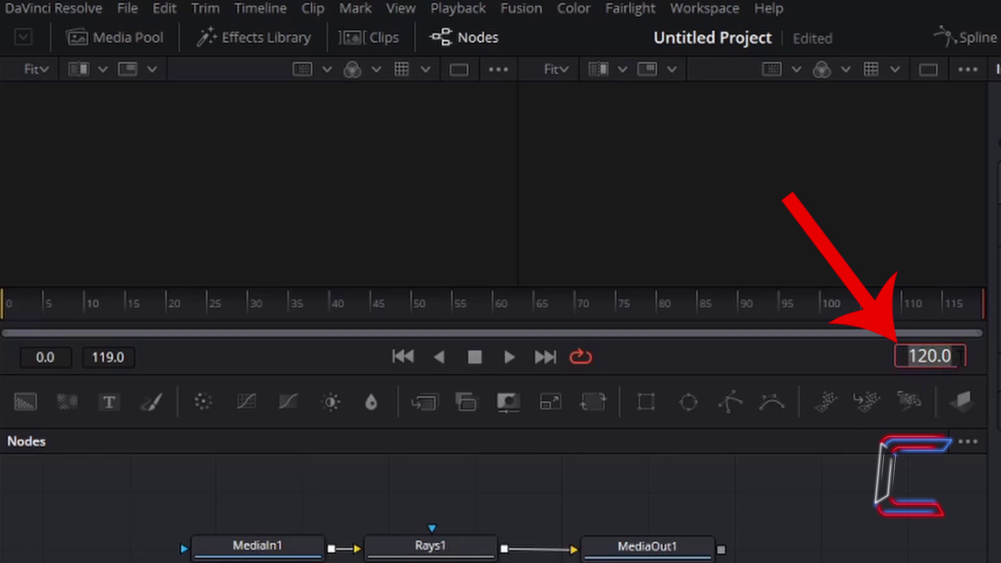
text(0)
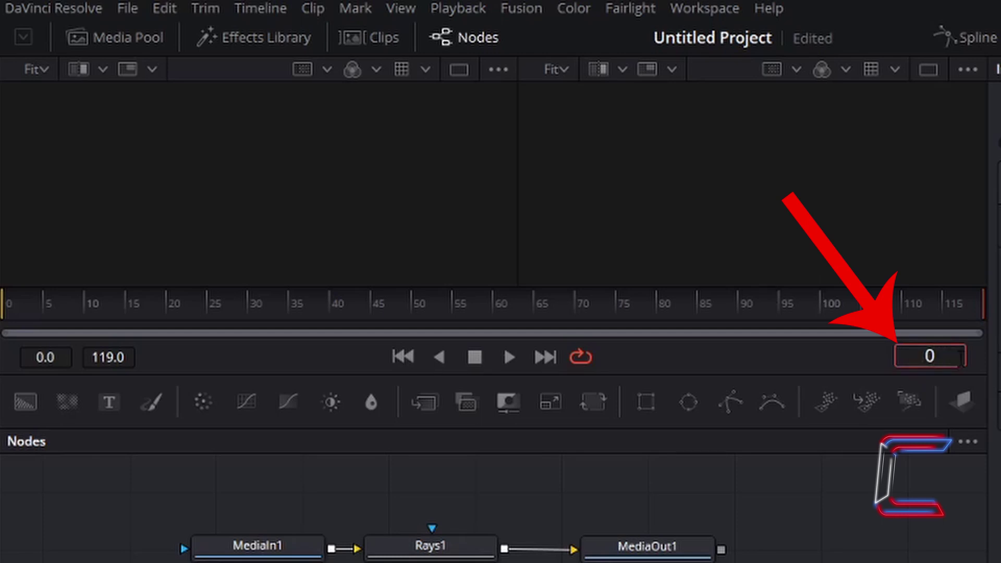
key(Return)
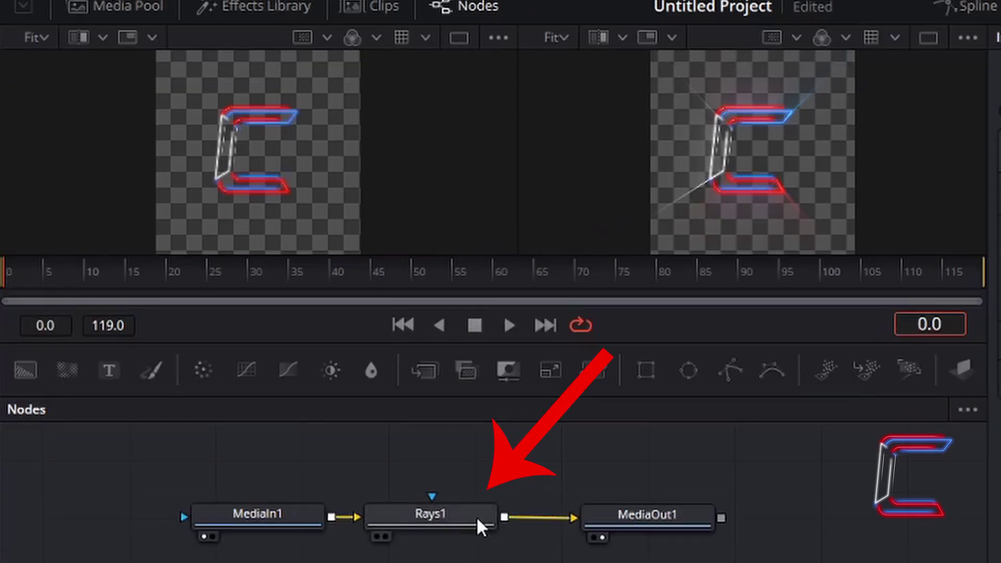
Step: Select Rays1 and drag its Center right of the C to X 0.782051, Y 0.448717
click(477, 520)
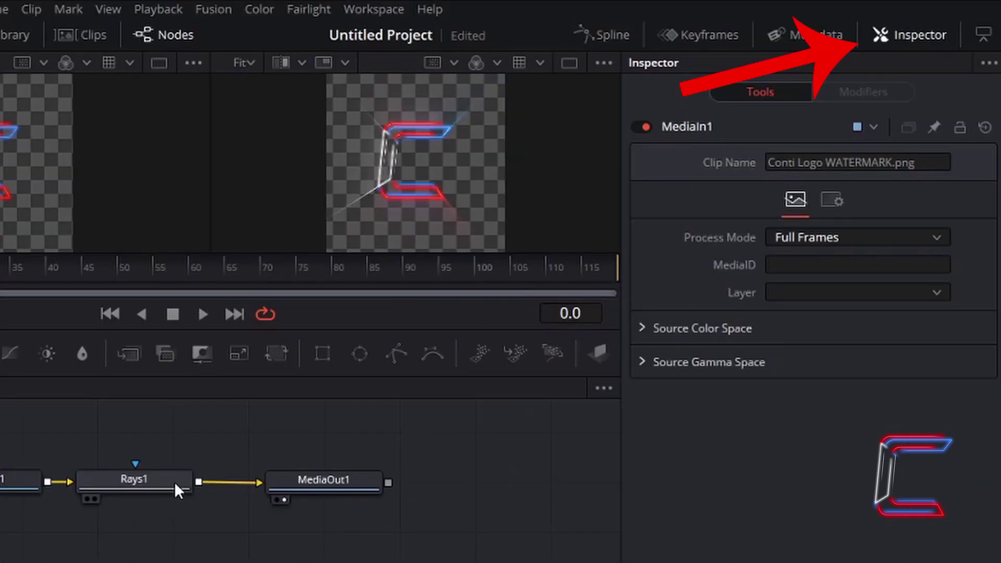
click(174, 482)
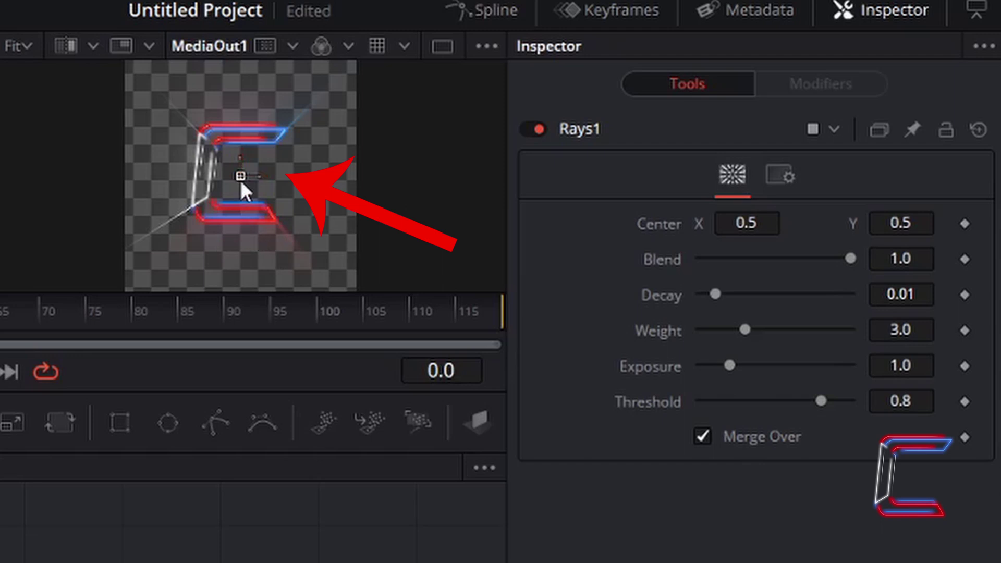
drag(241, 183, 306, 193)
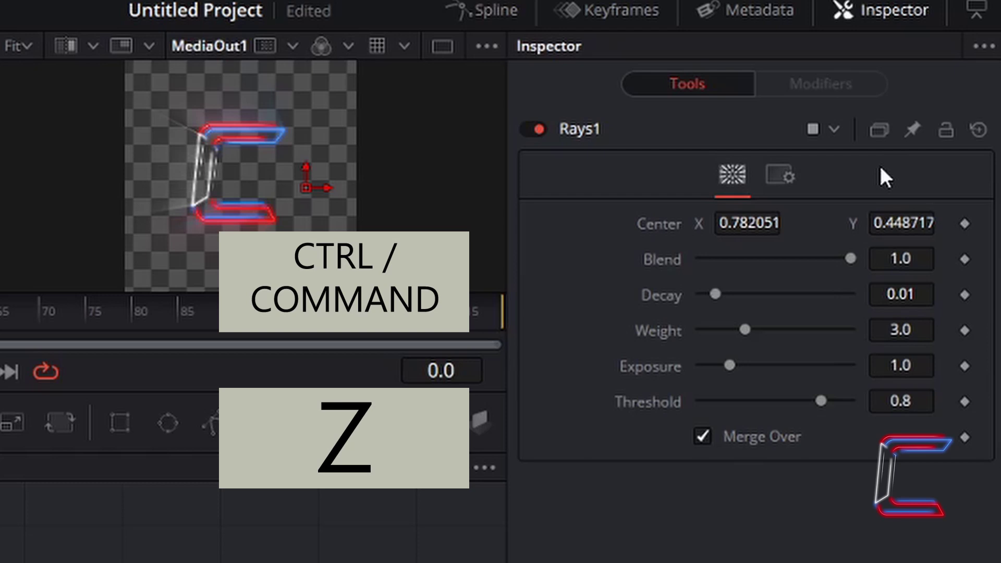
Step: Undo the centre move, then set Rays1 Blend to 1.0
key(ctrl+z)
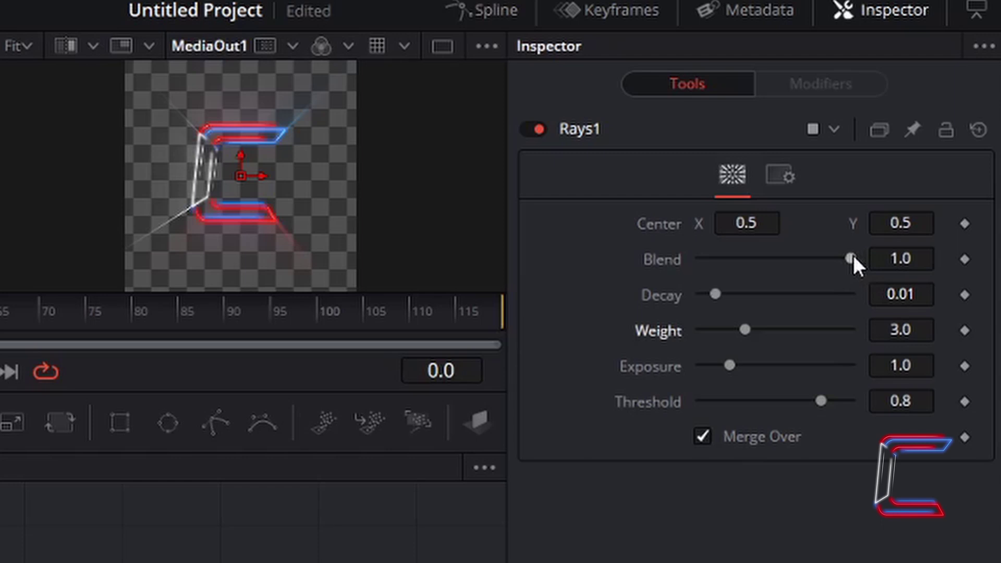
drag(851, 258, 775, 258)
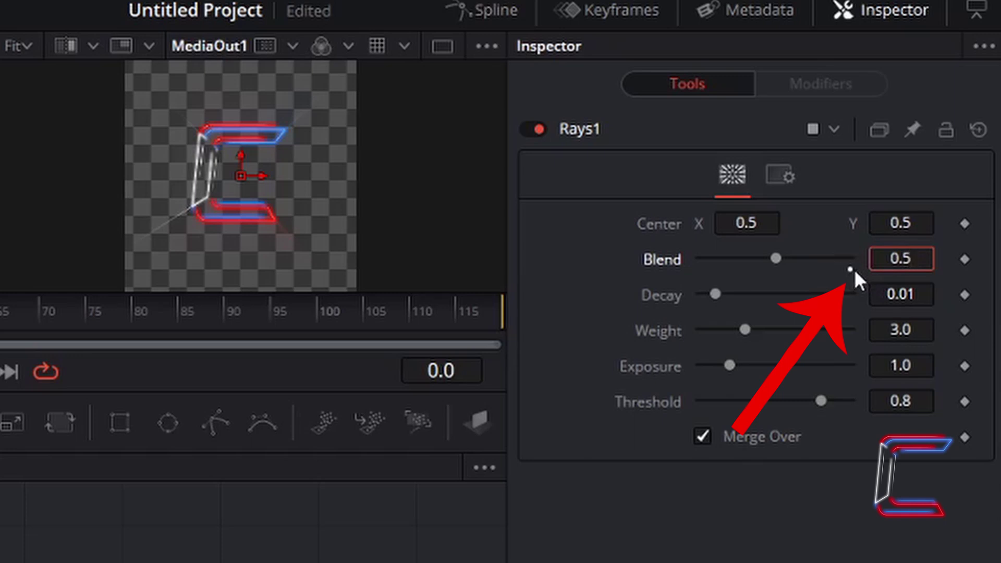
key(BackSpace)
key(BackSpace)
key(BackSpace)
text(1)
key(Return)
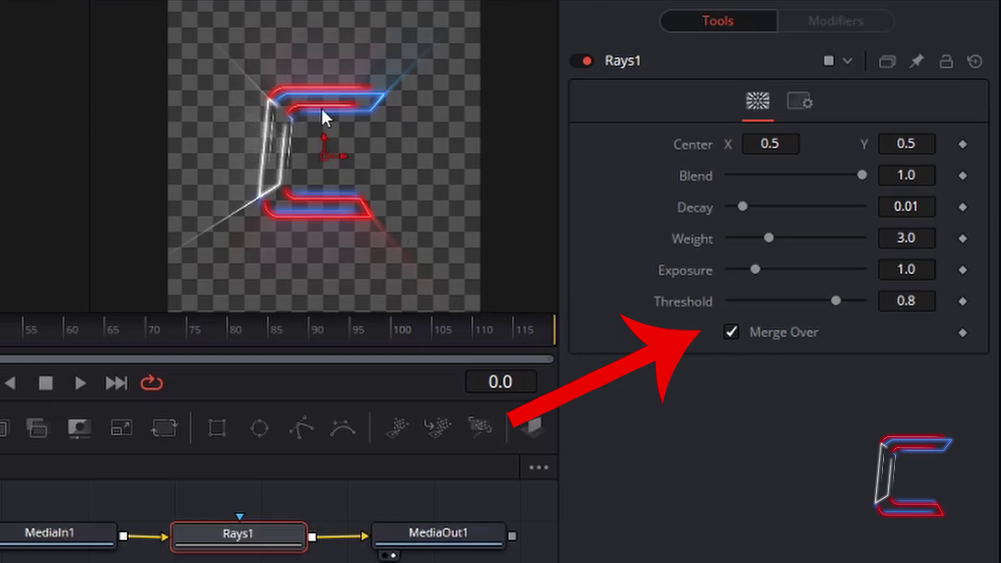
Step: Toggle Rays1 Merge Over off to view rays alone, then back on
click(731, 332)
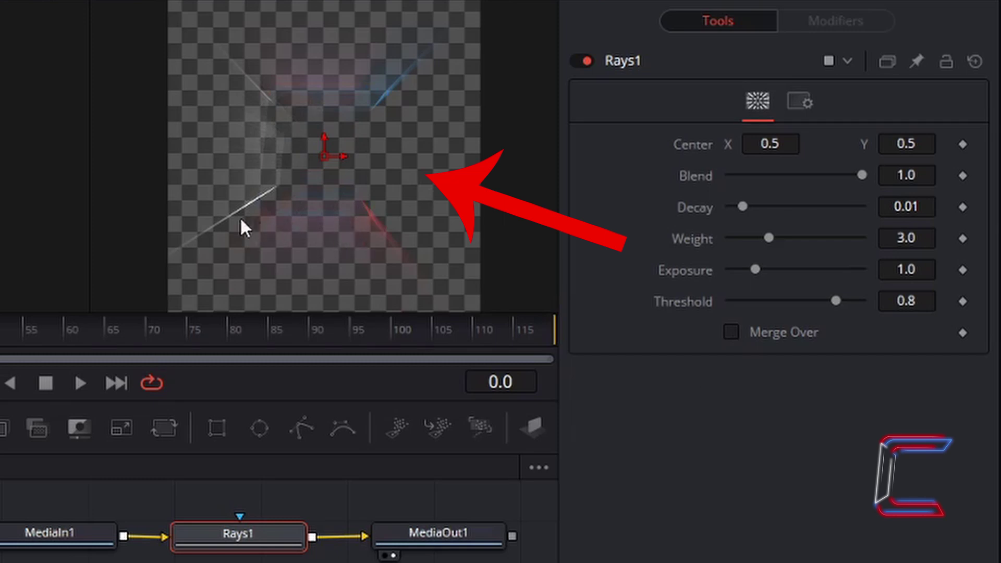
click(731, 331)
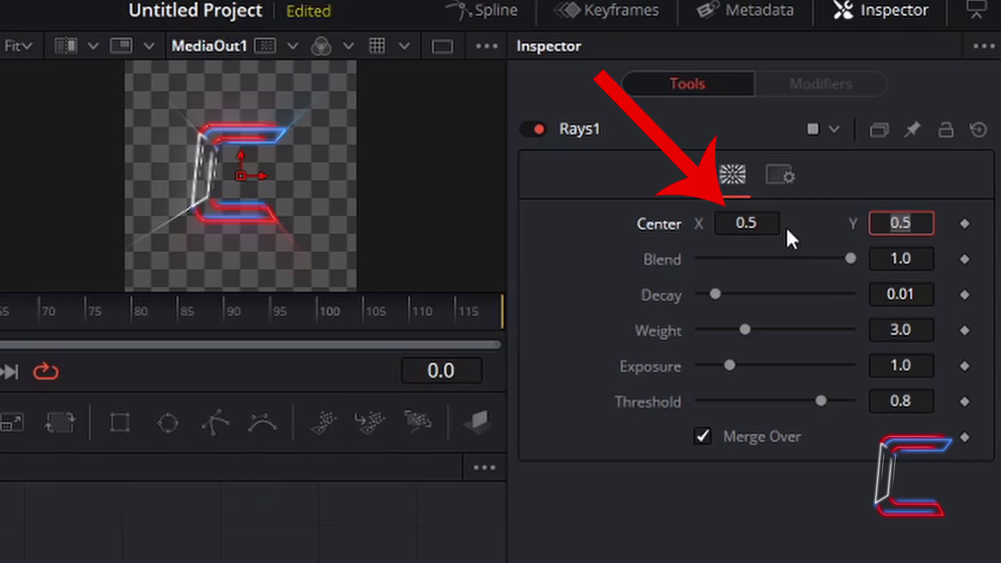
Step: Enter -1 as Rays1 Center X so the rays streak rightward from the C
click(770, 229)
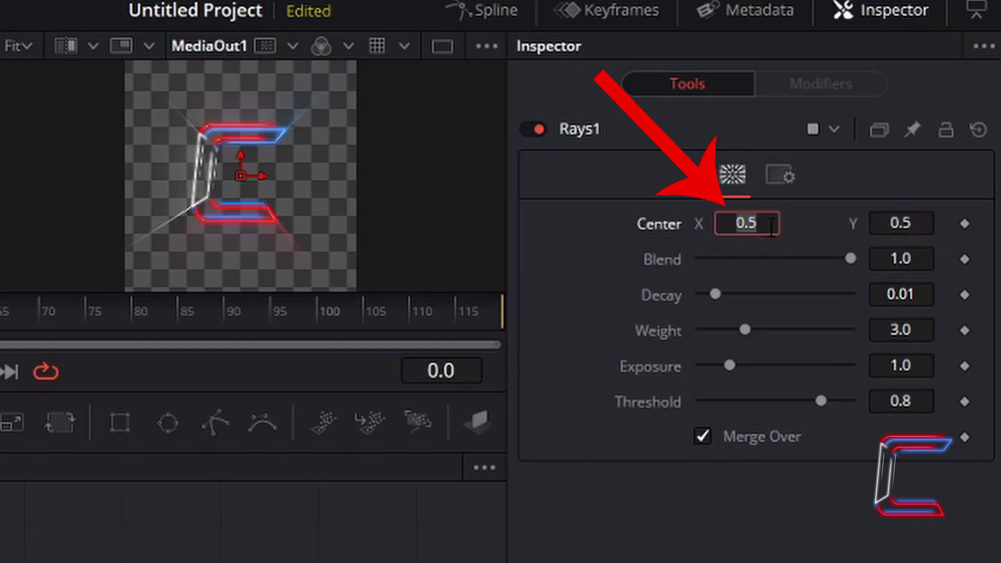
key(BackSpace)
text(-1)
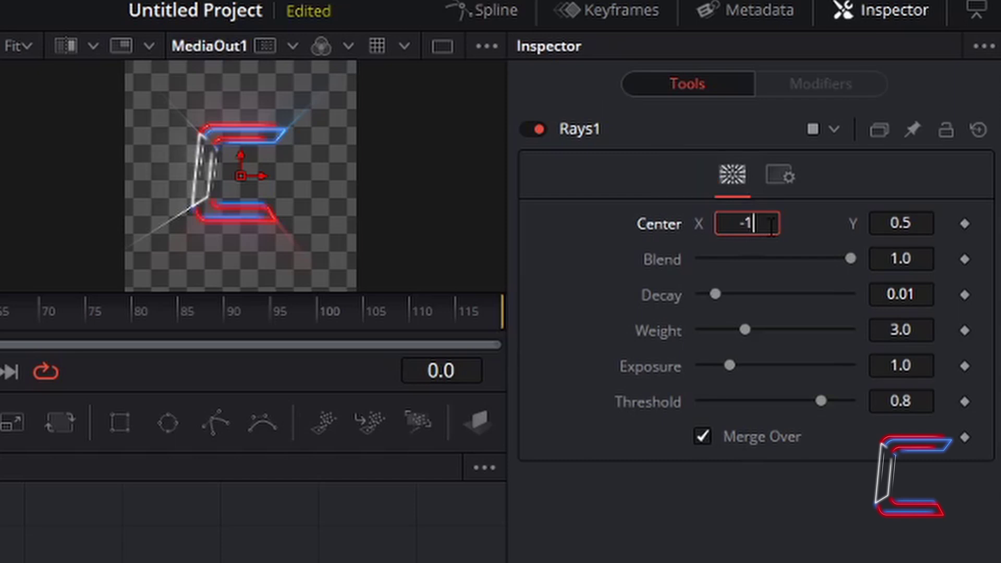
key(Tab)
click(772, 227)
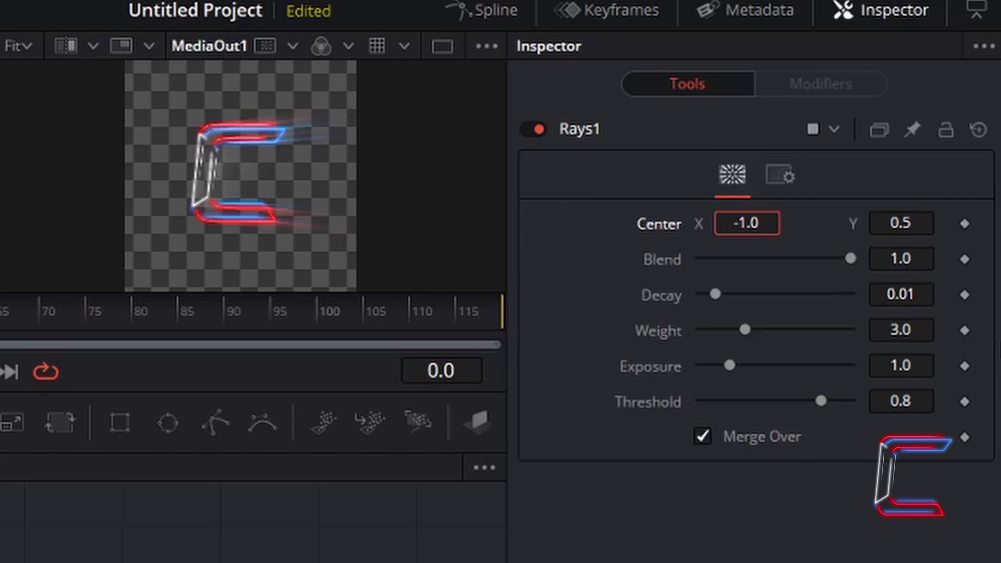
Step: Keyframe Center, Weight and Exposure at frame 0, with Weight dropped to 0.0
click(965, 224)
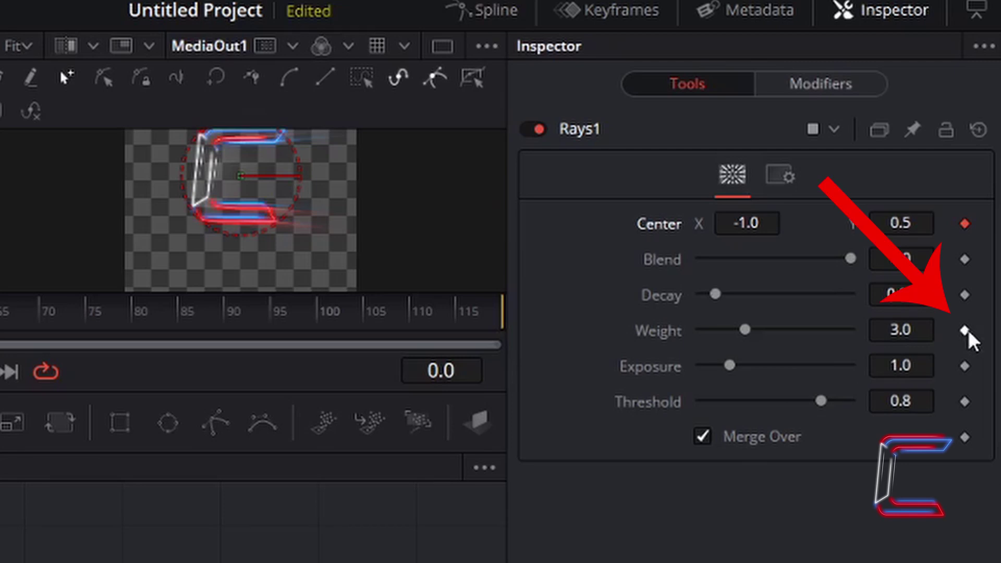
click(965, 331)
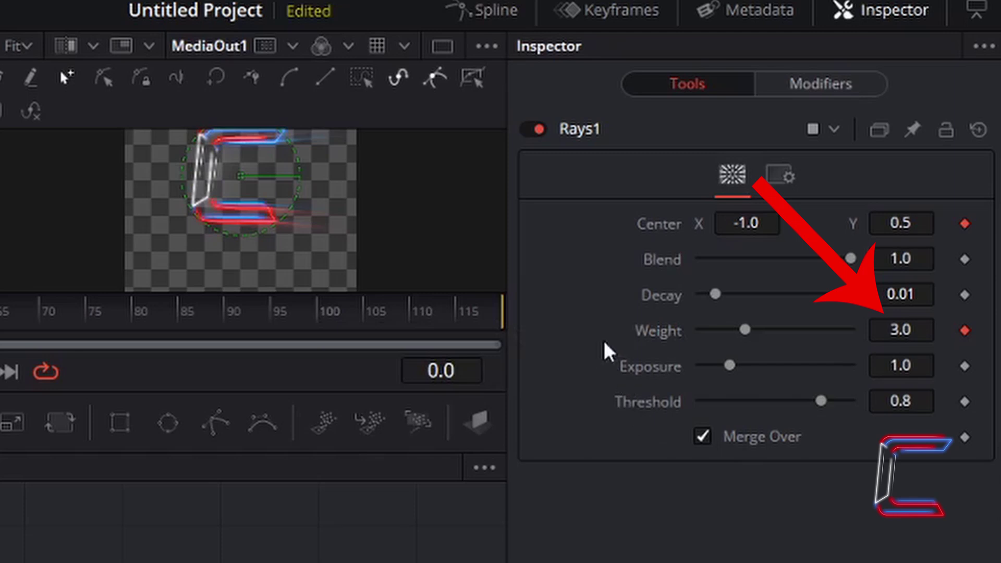
drag(746, 331, 671, 319)
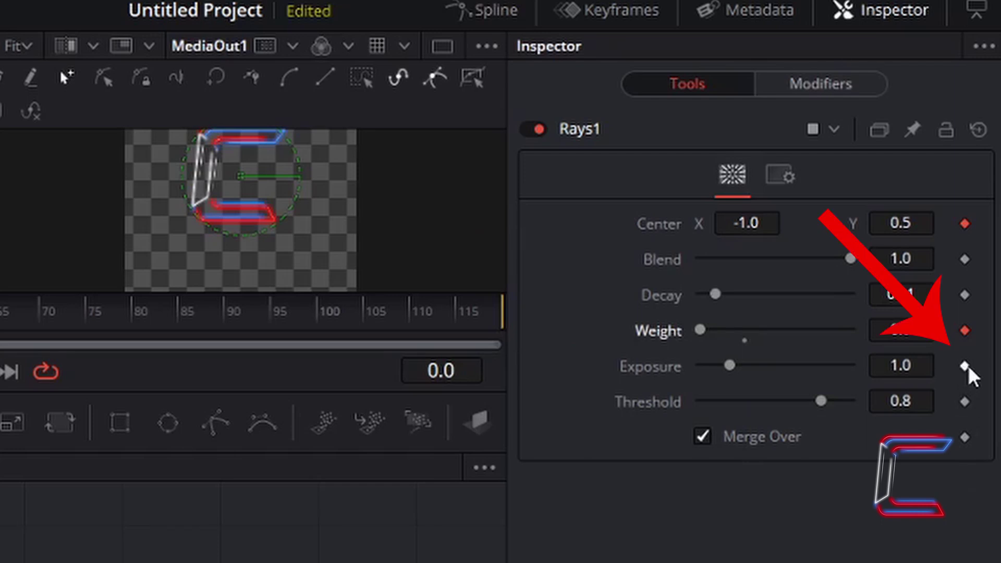
click(965, 367)
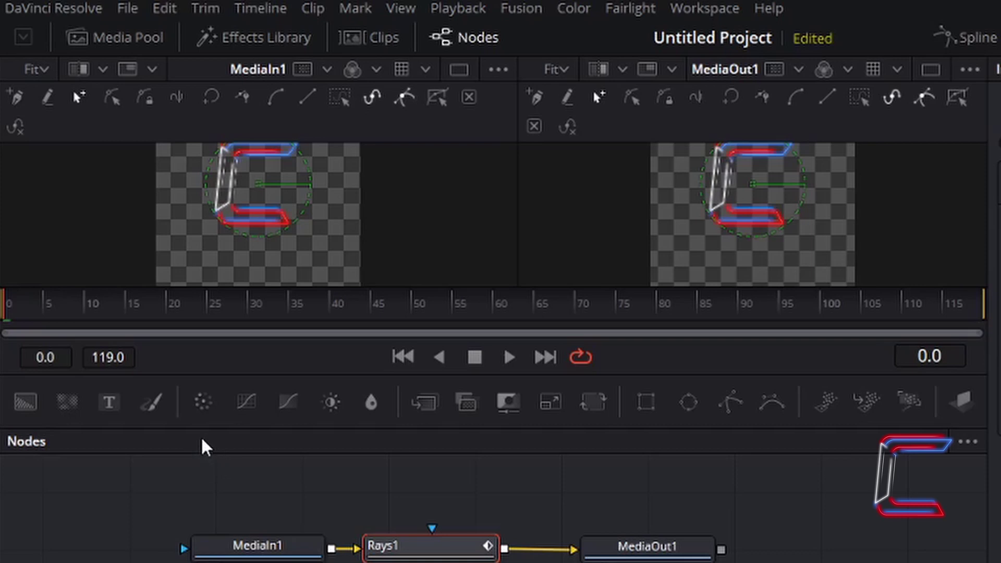
Step: Deselect Rays1, jump the playhead to frame 15 and scrub around it
click(619, 525)
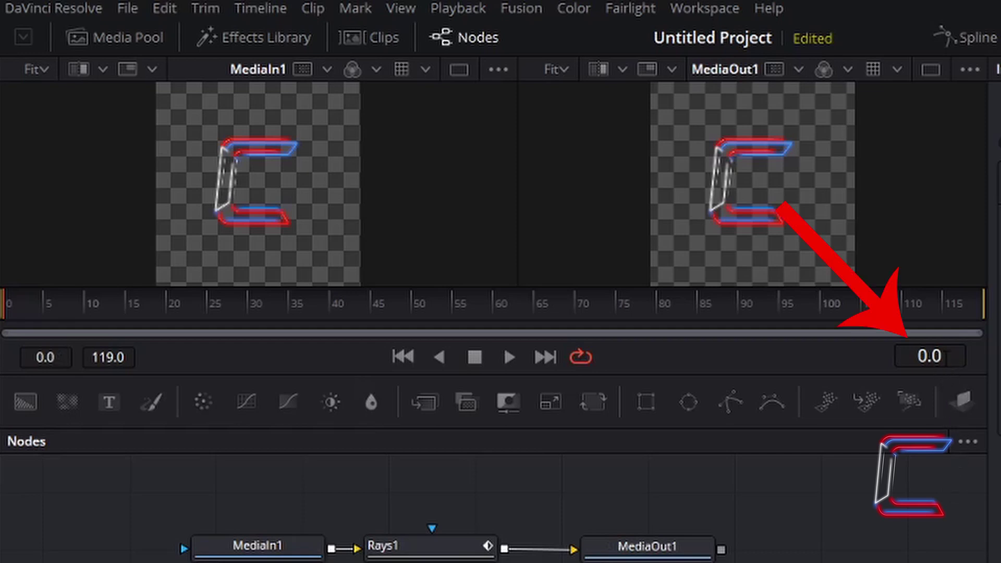
click(933, 356)
text(15)
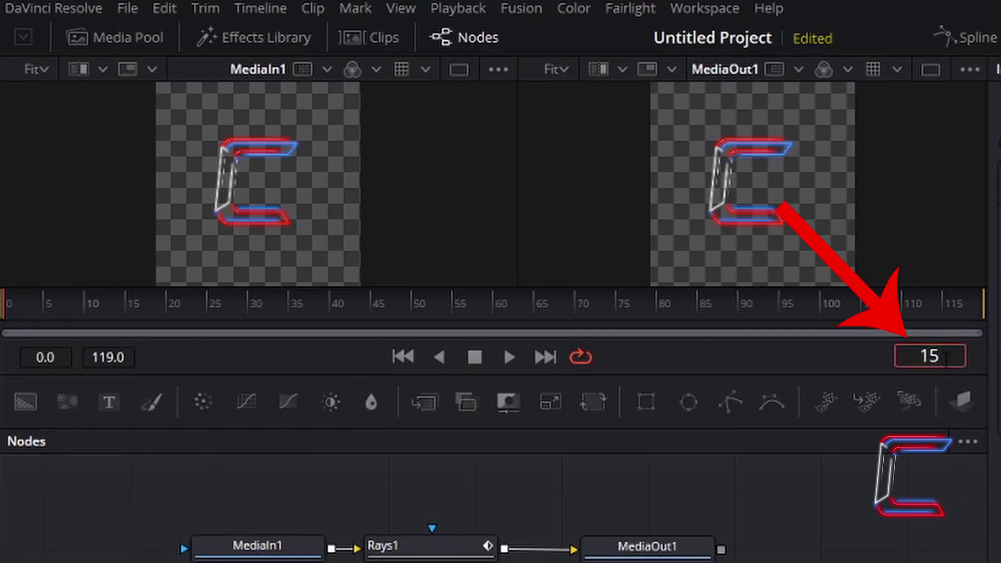
key(Return)
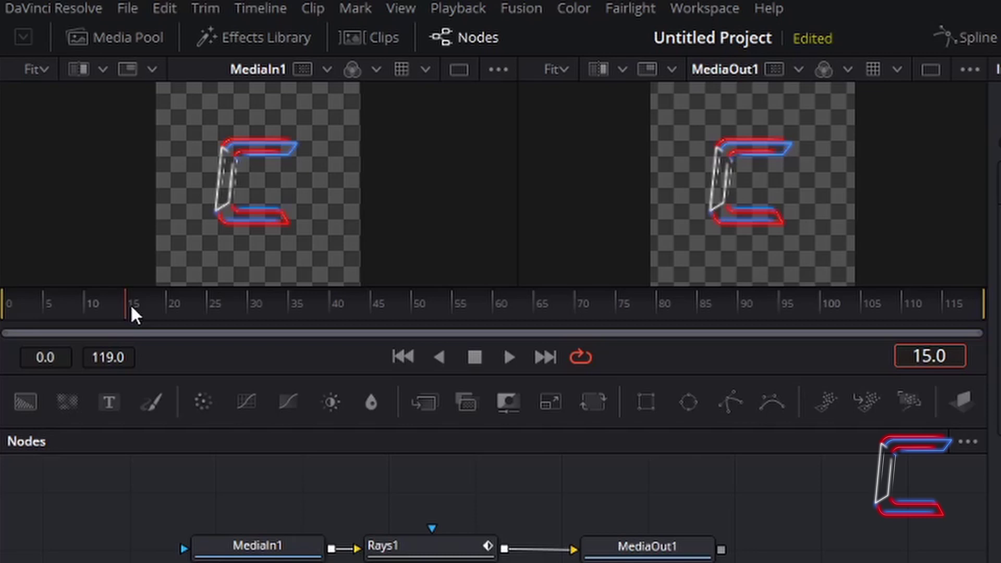
mouse_move(127, 306)
mouse_down()
mouse_move(142, 307)
mouse_move(125, 313)
mouse_up()
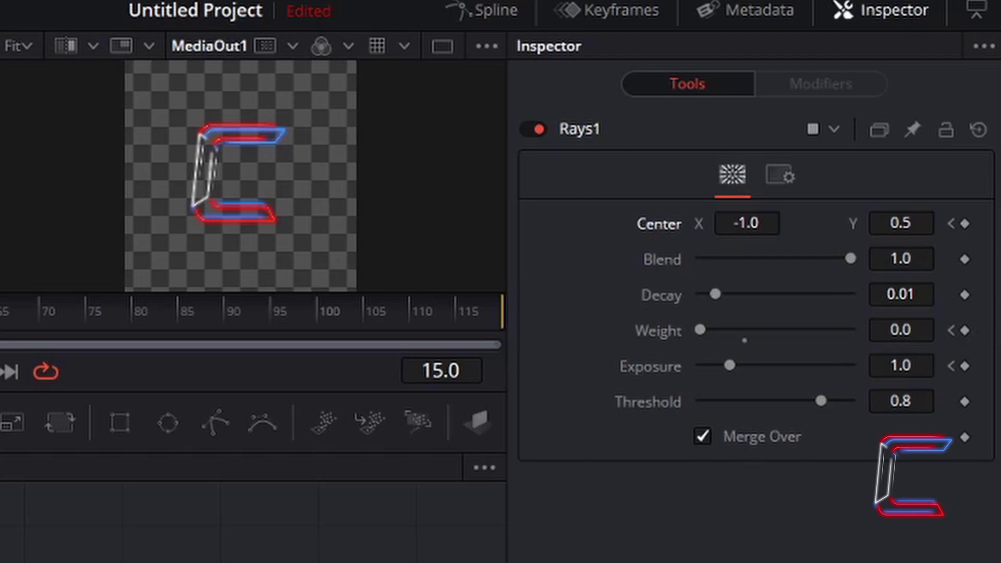
Step: At frame 15, keyframe Rays Weight raised to 3.0 and Exposure at 1.0 so the rays return
click(965, 330)
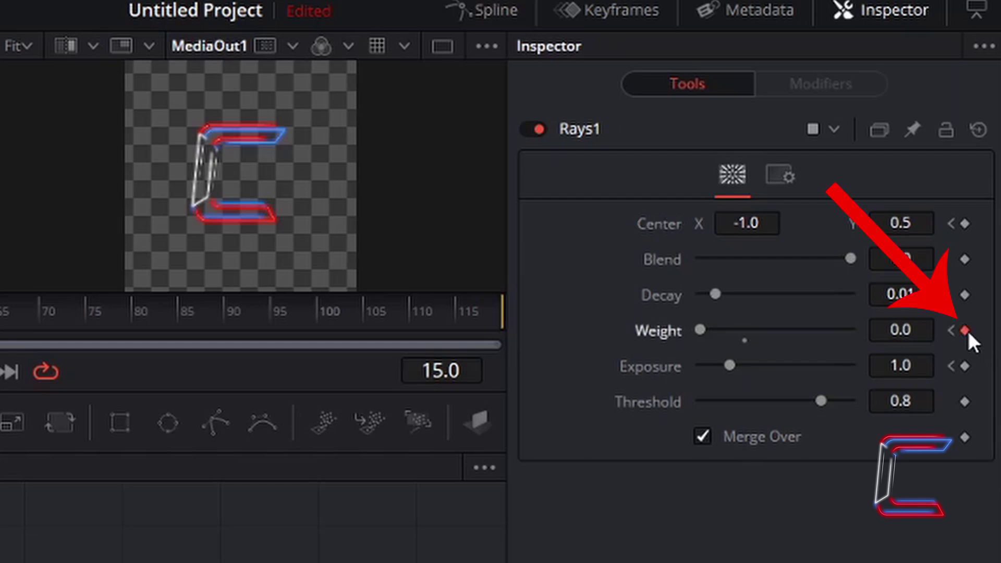
click(747, 336)
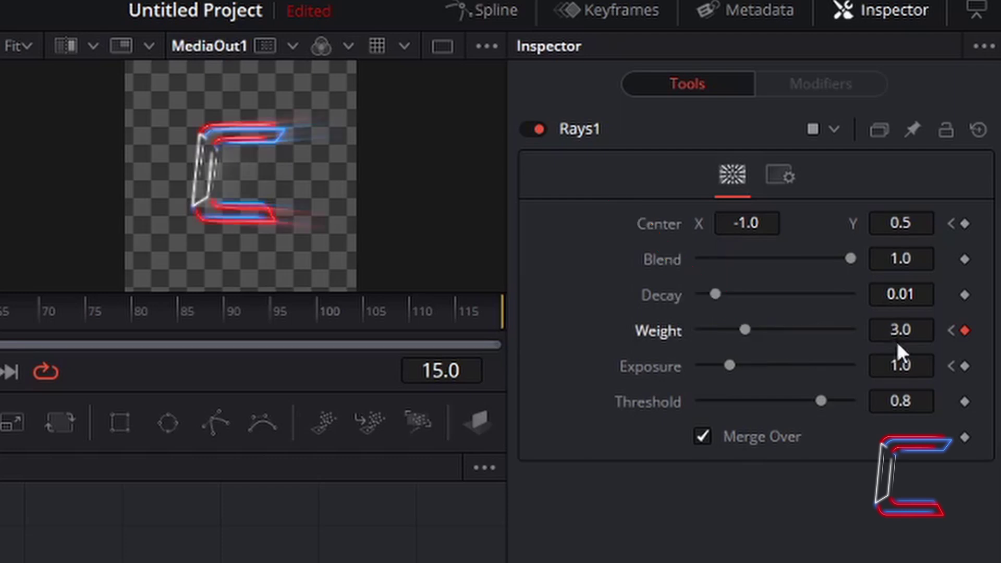
click(965, 365)
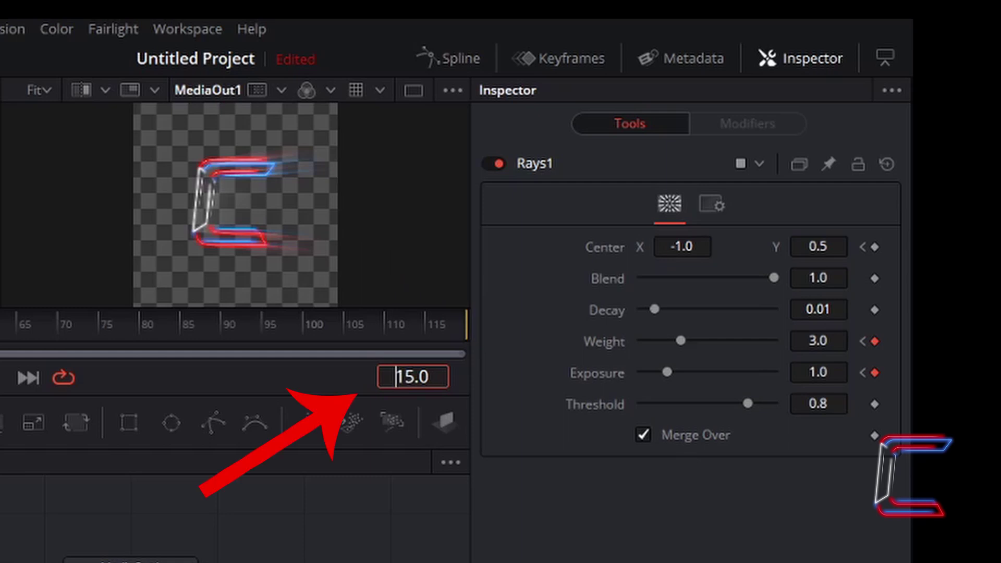
Step: Move the playhead to frame 60, correcting an initial jump to frame 59
text(59)
key(Return)
click(410, 383)
text(60)
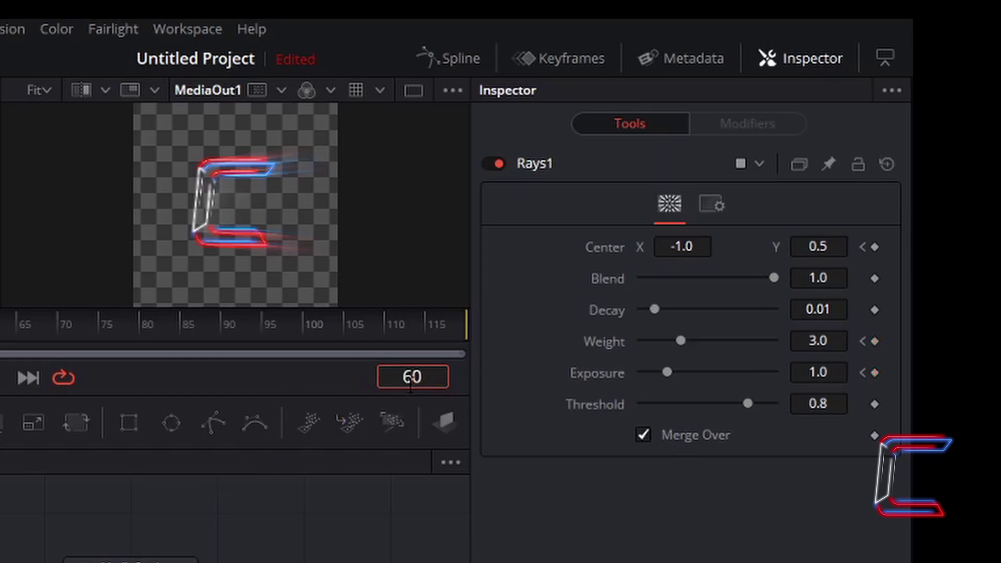
key(Return)
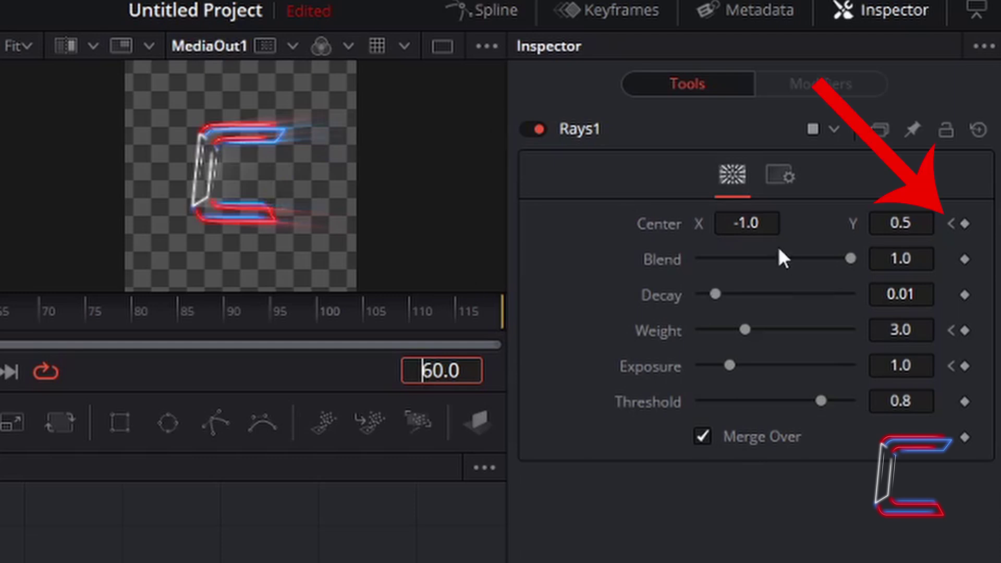
Step: Keyframe the Rays Center at frame 60 with Center X set to 0.5
click(965, 223)
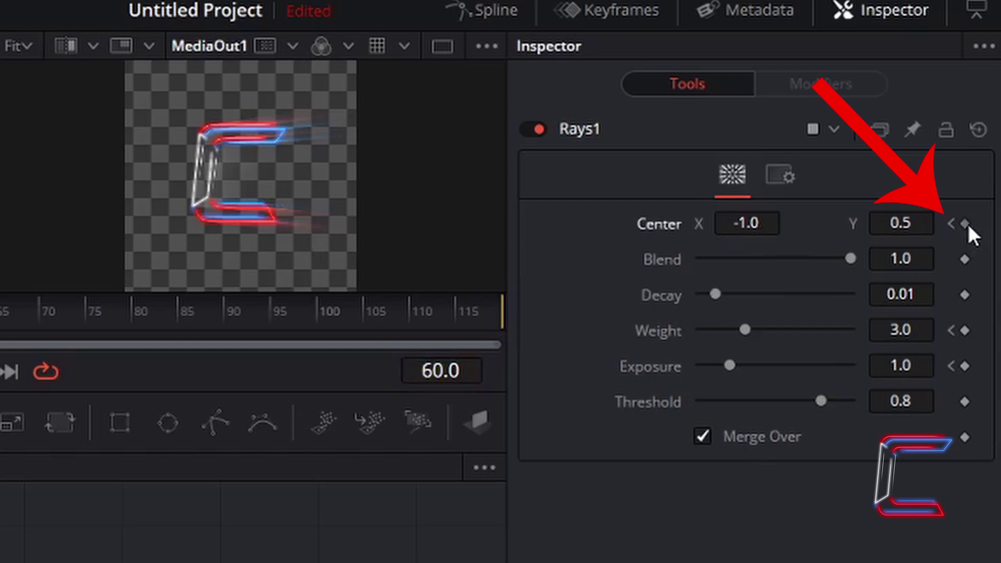
click(769, 223)
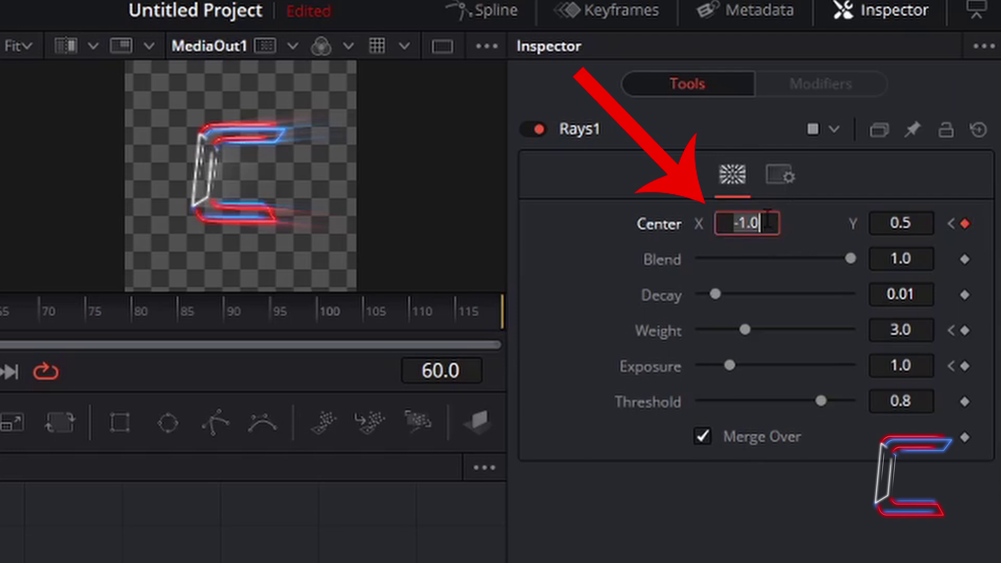
text(0.5)
key(Tab)
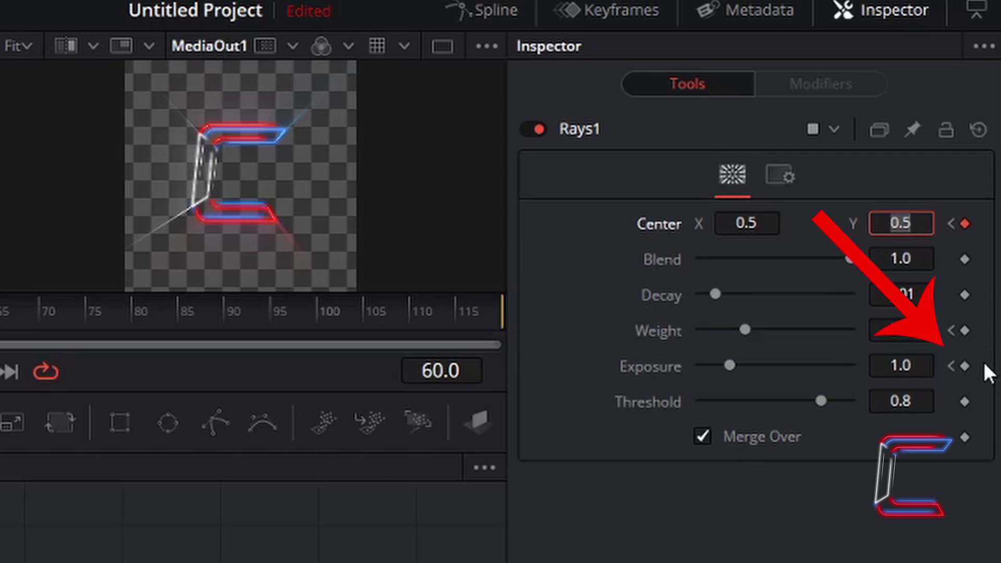
Step: Keyframe the Rays Exposure at 1.5 at frame 60
click(964, 366)
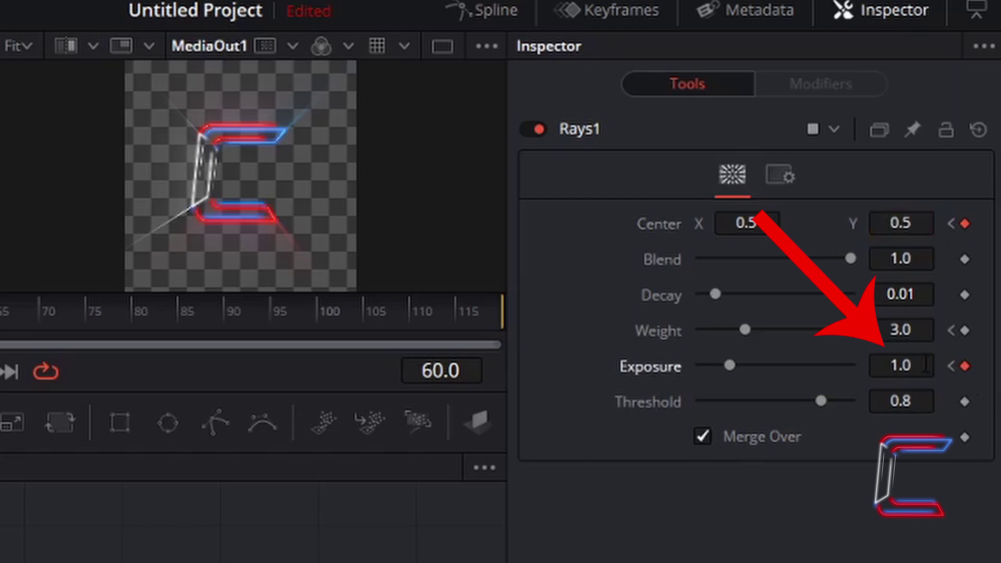
click(926, 363)
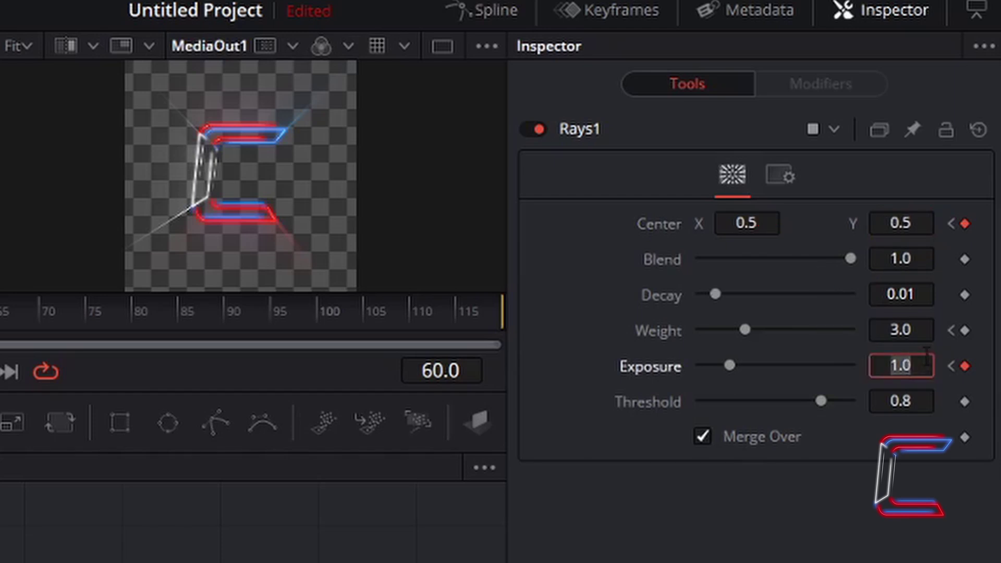
text(1.5)
key(Tab)
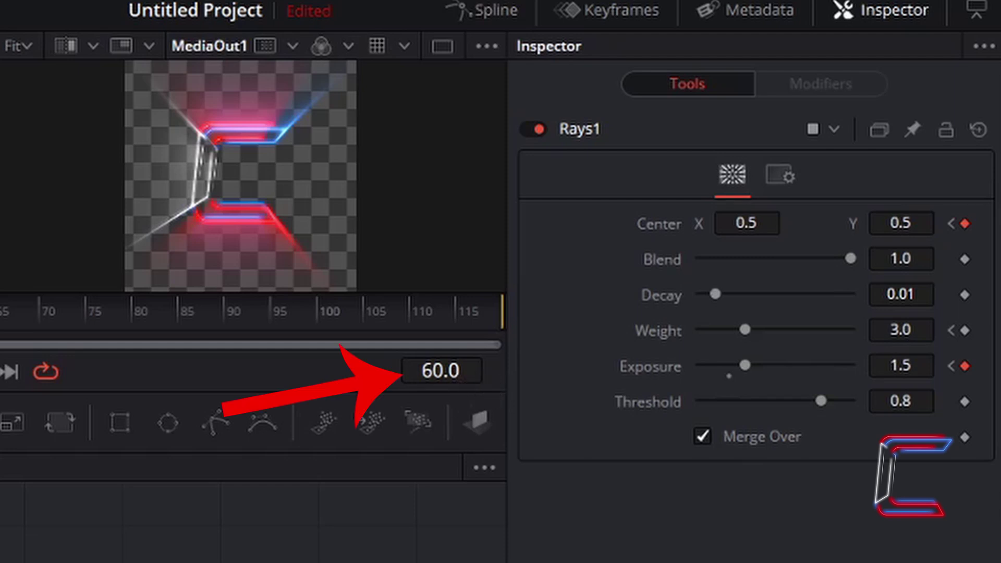
Step: Jump the playhead to frame 105
click(475, 372)
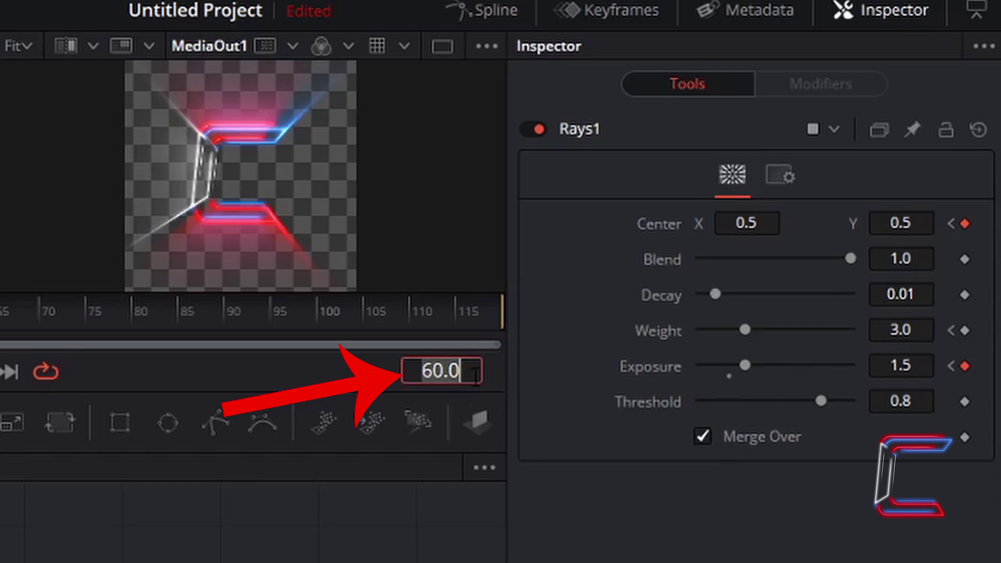
text(105)
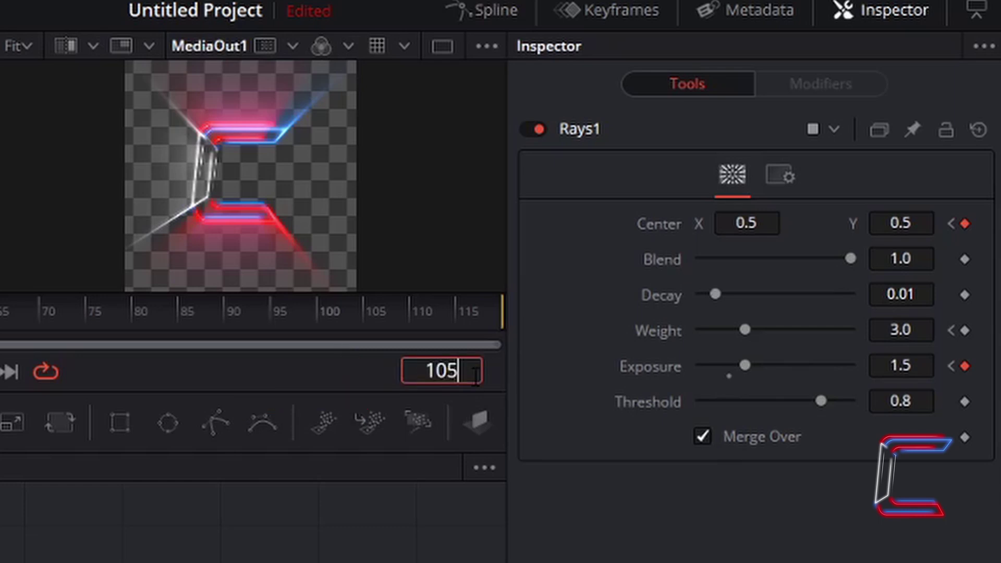
key(Return)
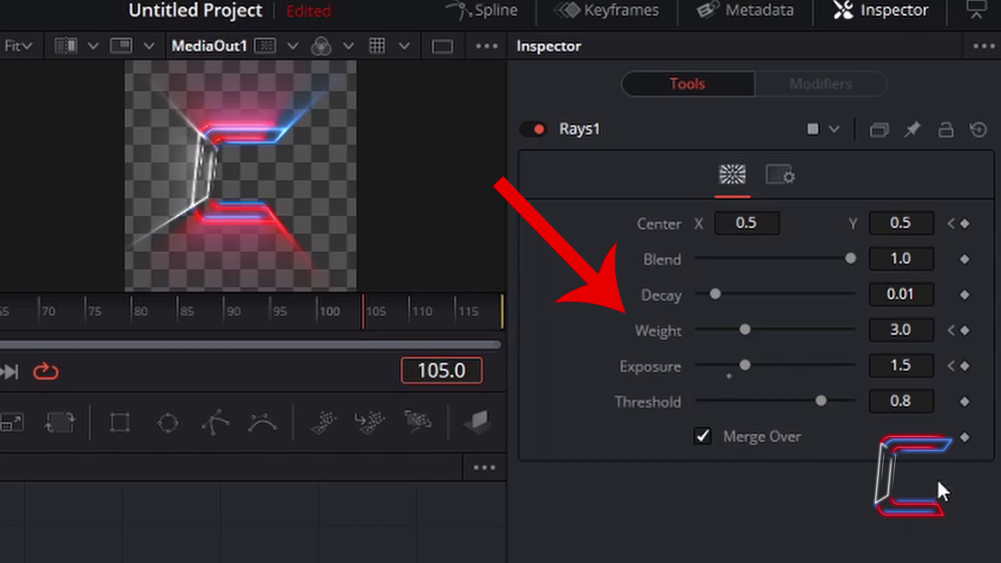
Step: Keyframe Weight at 0.0 and reset Exposure to 1.0 so the rays fade out
click(964, 330)
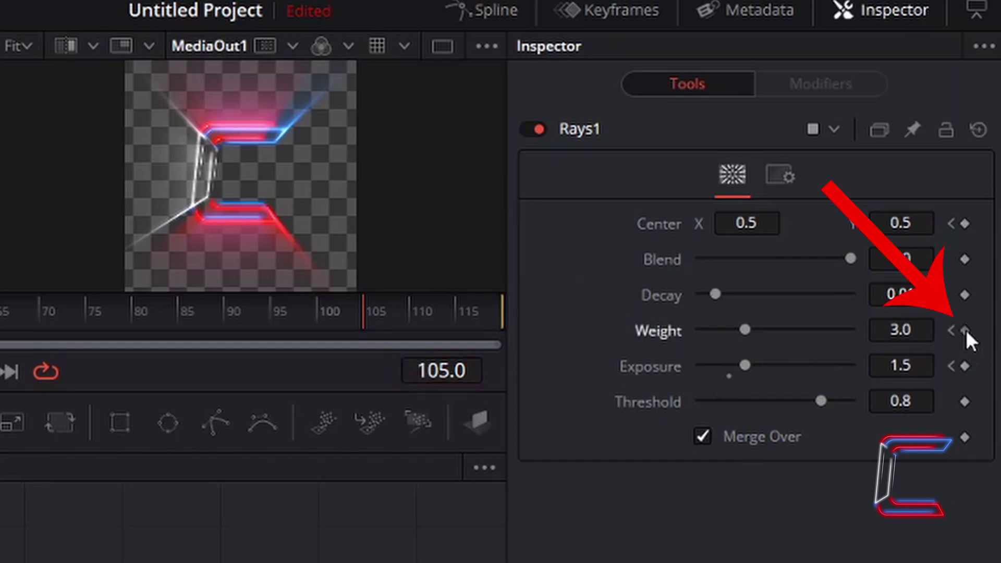
drag(745, 330, 657, 319)
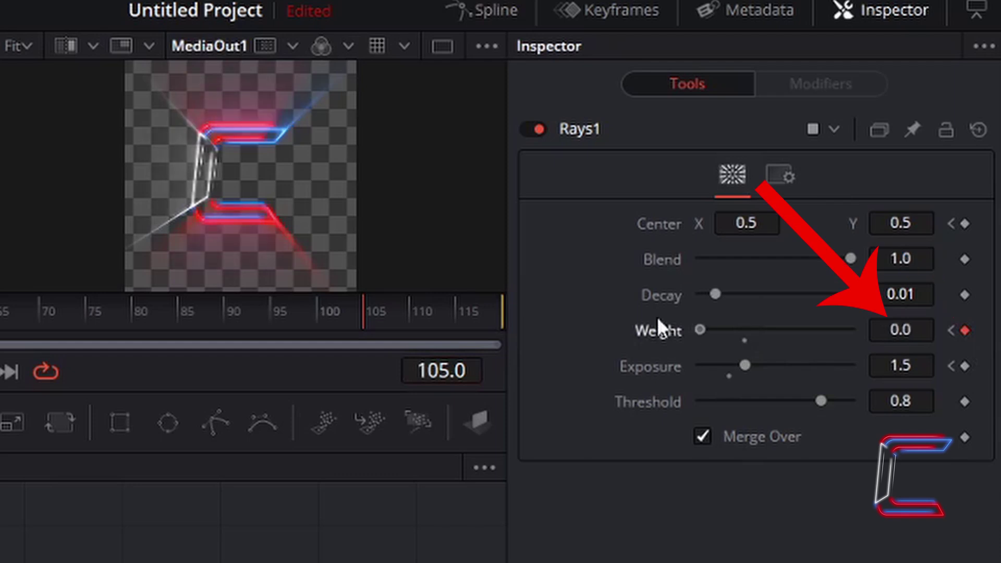
click(728, 375)
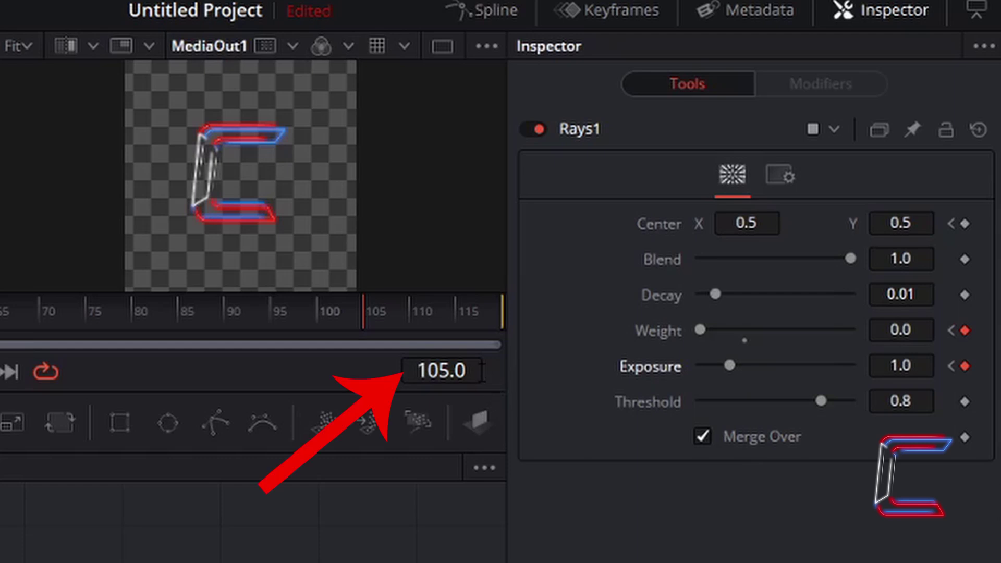
Step: Jump the playhead to the final frame 120
click(472, 367)
text(12)
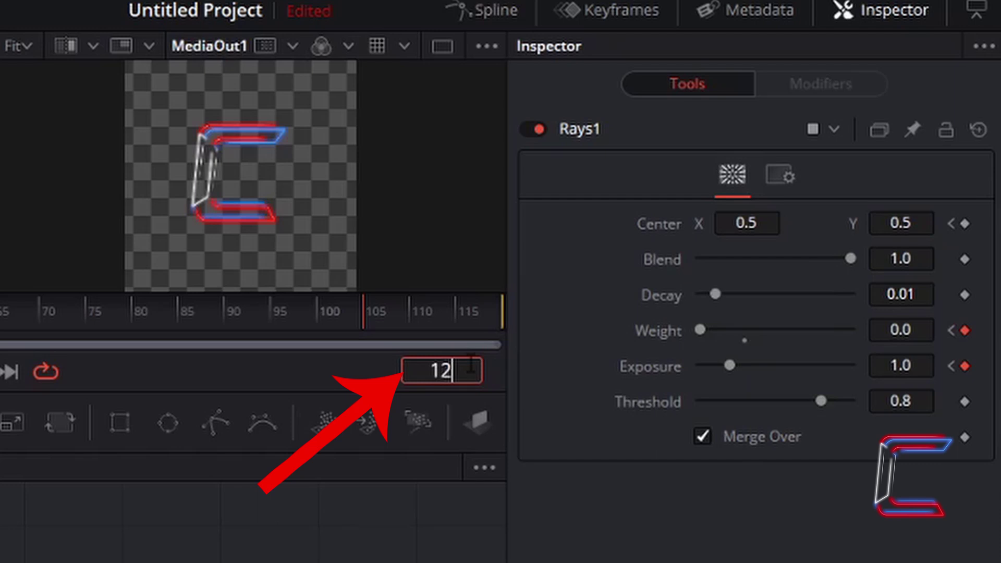
text(0)
key(Return)
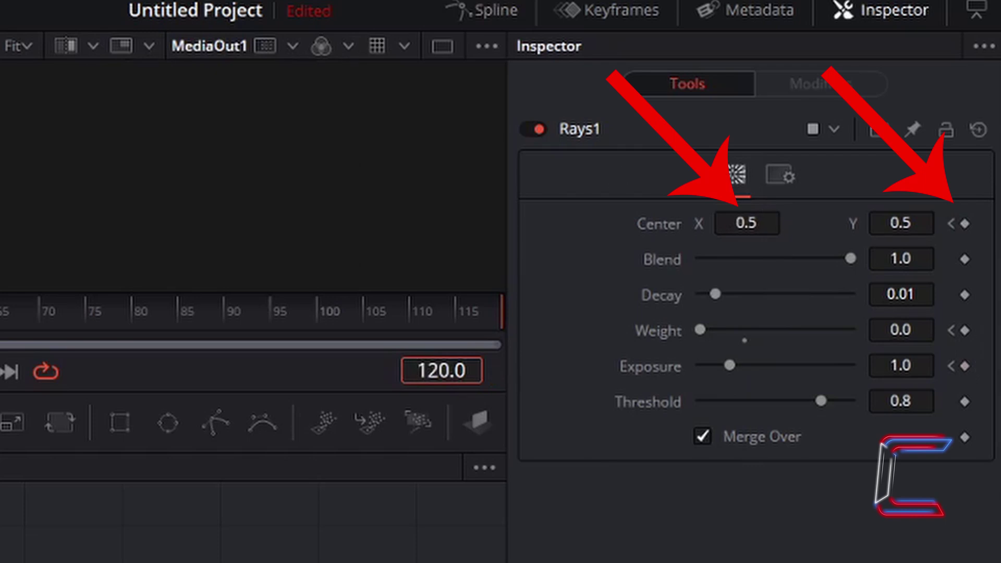
Step: Keyframe the Rays Center X at 1.0
click(767, 223)
text(1)
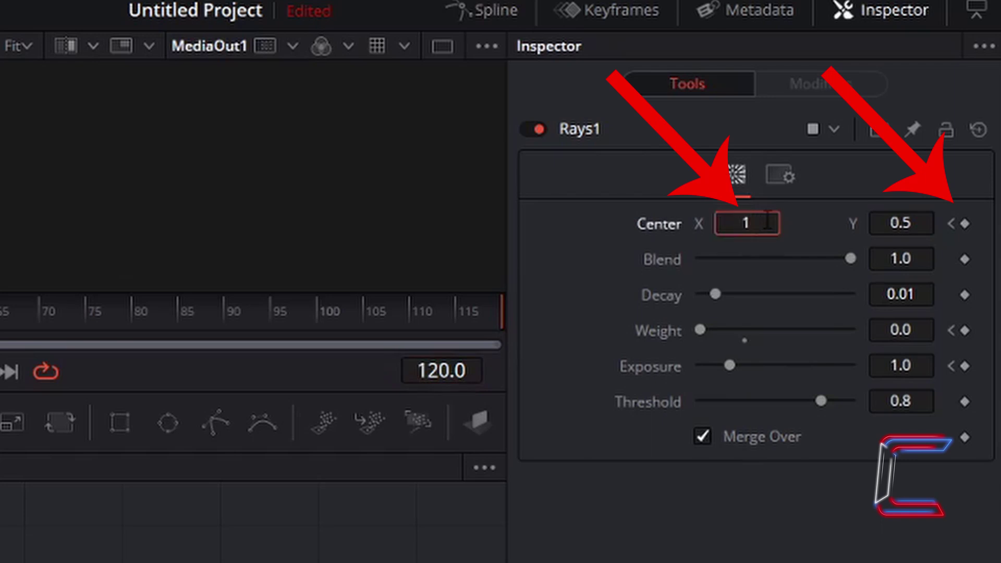
key(Tab)
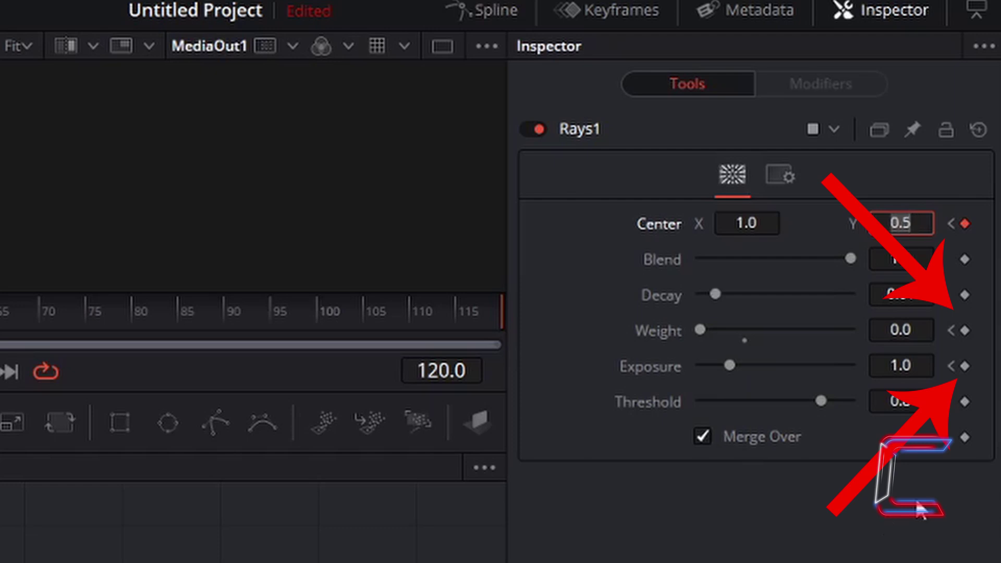
Step: Add hold keyframes for Weight 0.0 and Exposure 1.0 at frame 120
click(965, 330)
click(965, 365)
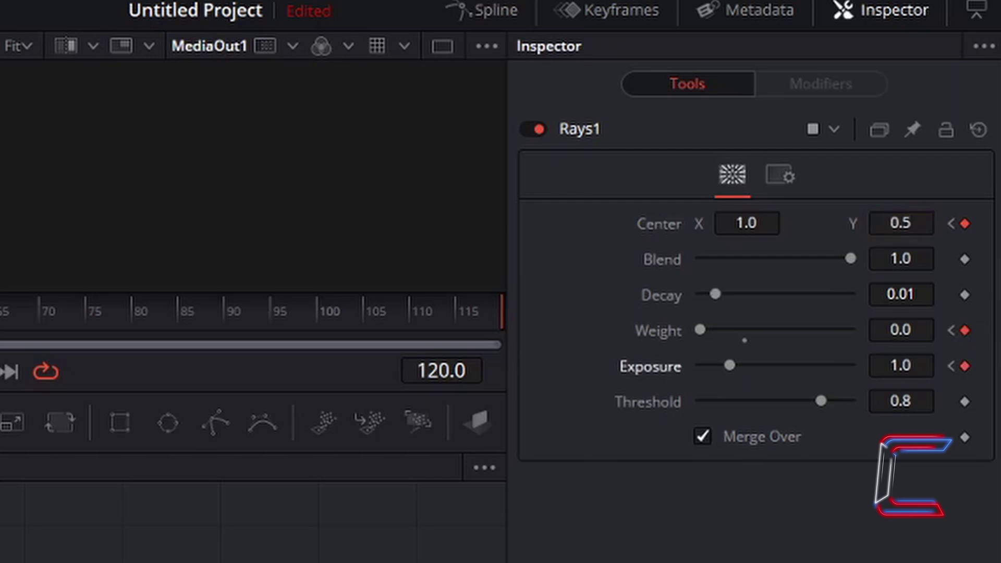